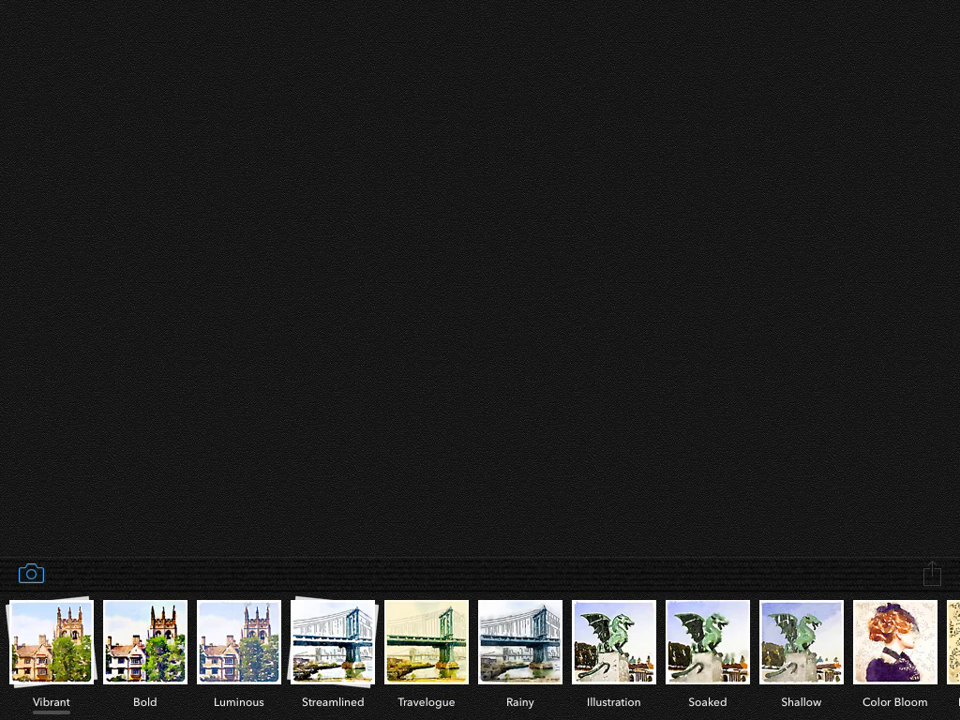
# Bring up the sample photos and load the Sky & Water sample to paint.
pyautogui.click(31, 573)
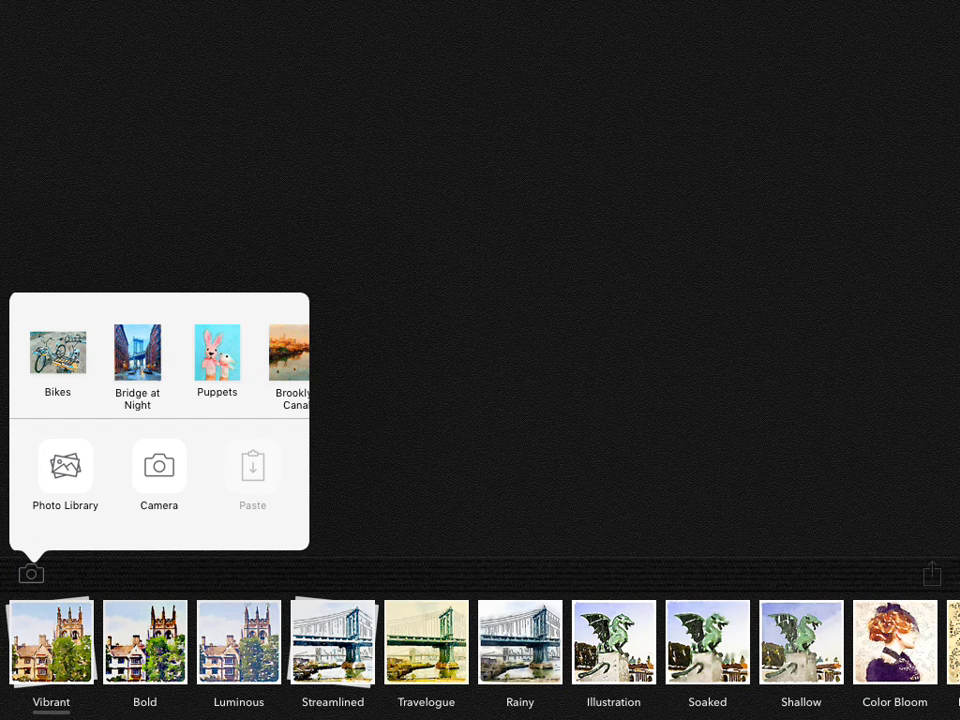
pyautogui.hscroll(3, 160, 360)
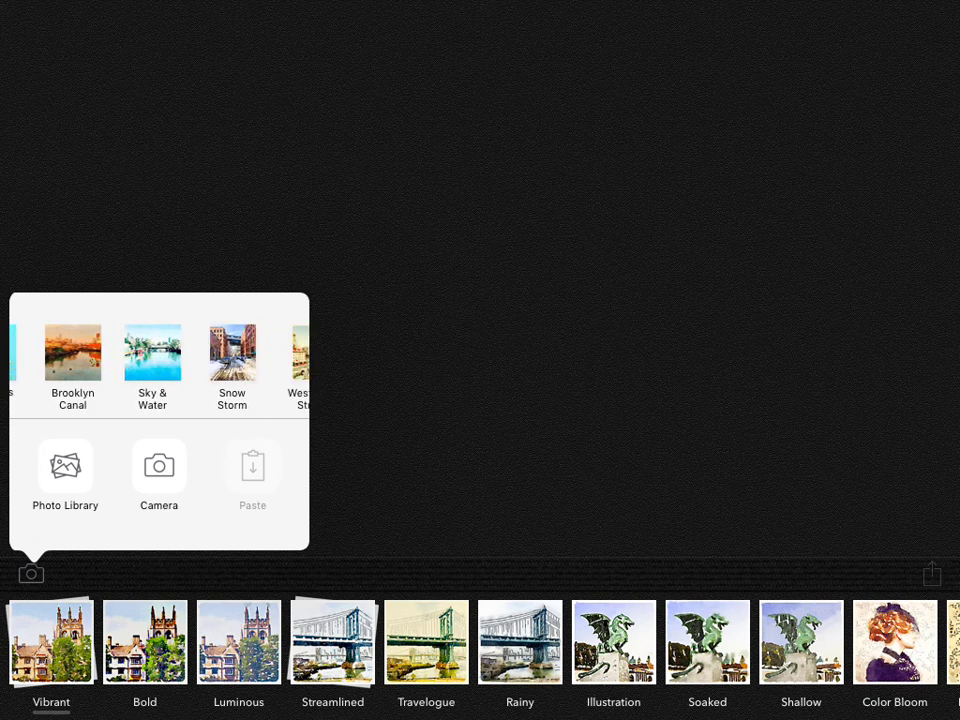
pyautogui.hscroll(3, 160, 360)
pyautogui.hscroll(3, 160, 360)
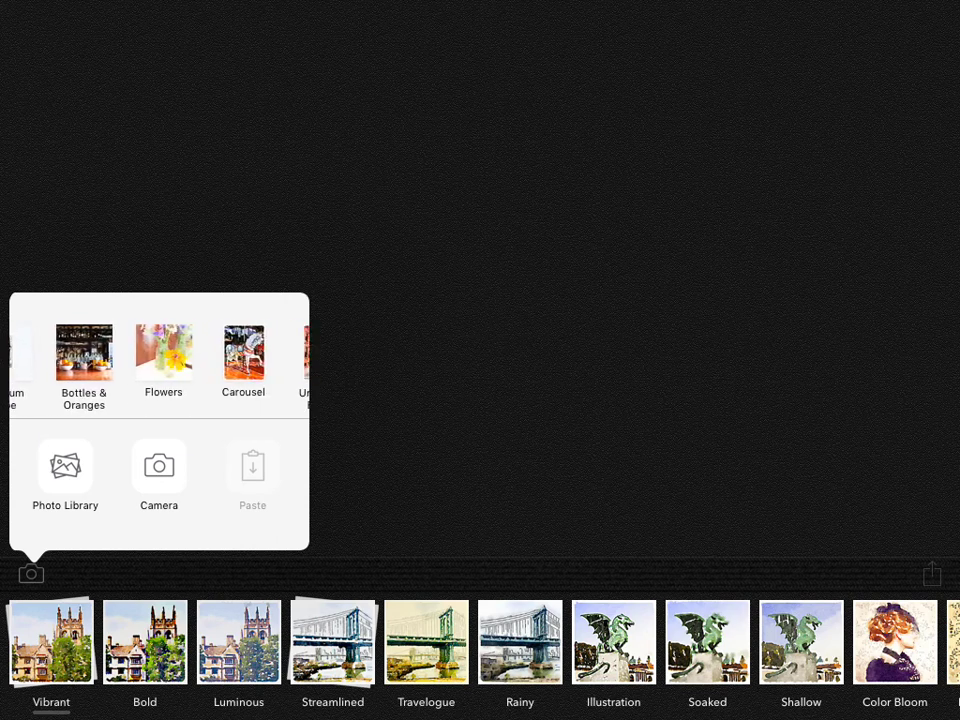
pyautogui.hscroll(3, 160, 360)
pyautogui.hscroll(3, 160, 360)
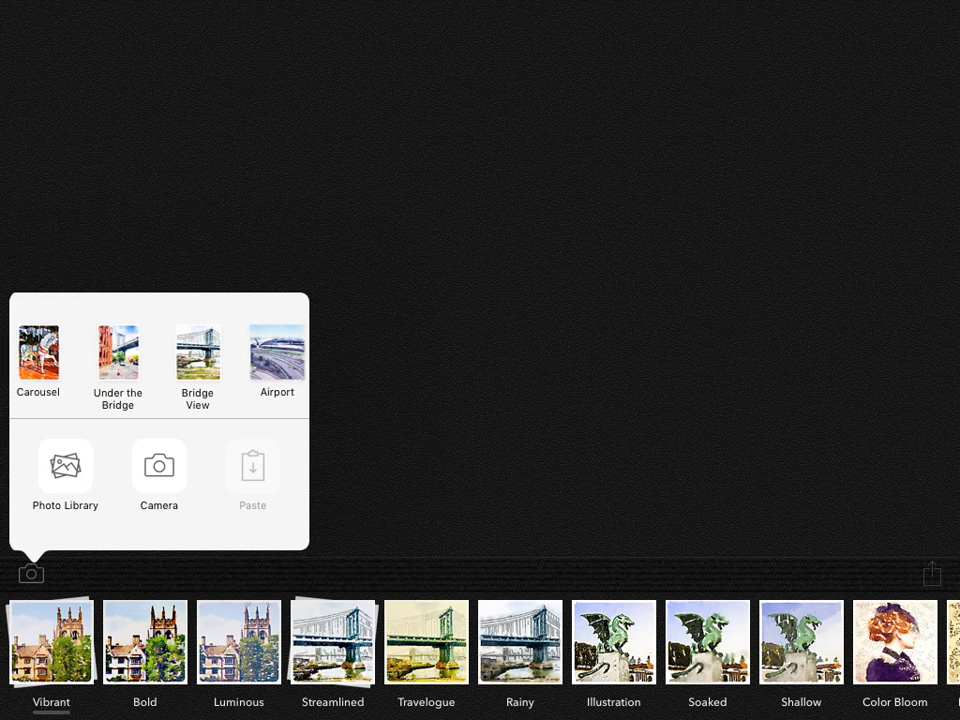
pyautogui.hscroll(-3, 160, 360)
pyautogui.hscroll(-3, 160, 360)
pyautogui.hscroll(1, 160, 360)
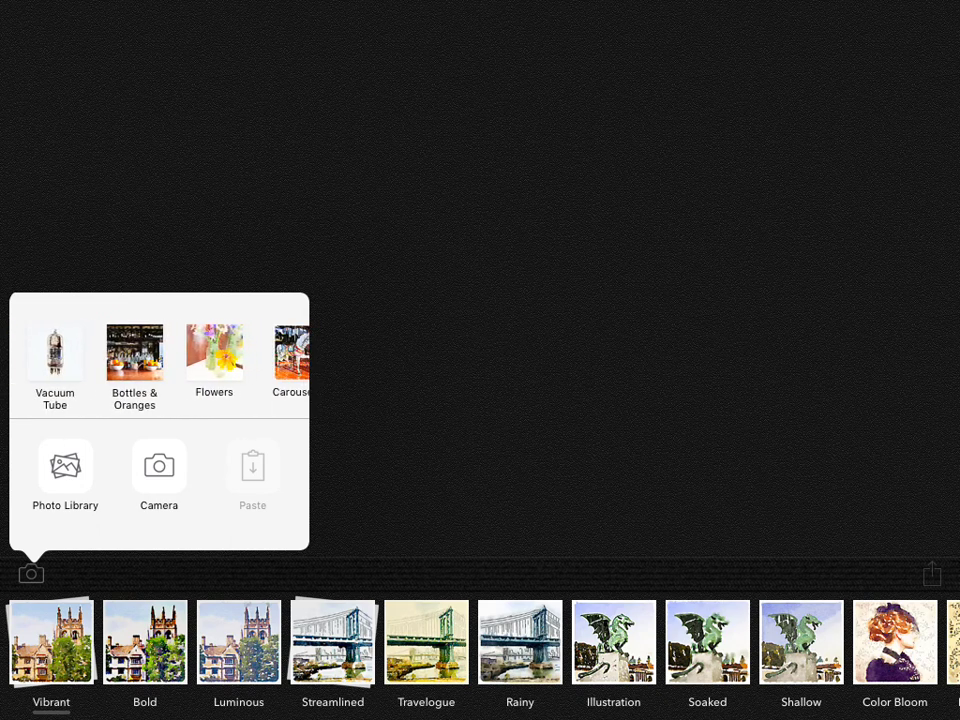
pyautogui.hscroll(3, 160, 360)
pyautogui.hscroll(3, 160, 360)
pyautogui.hscroll(-2, 160, 360)
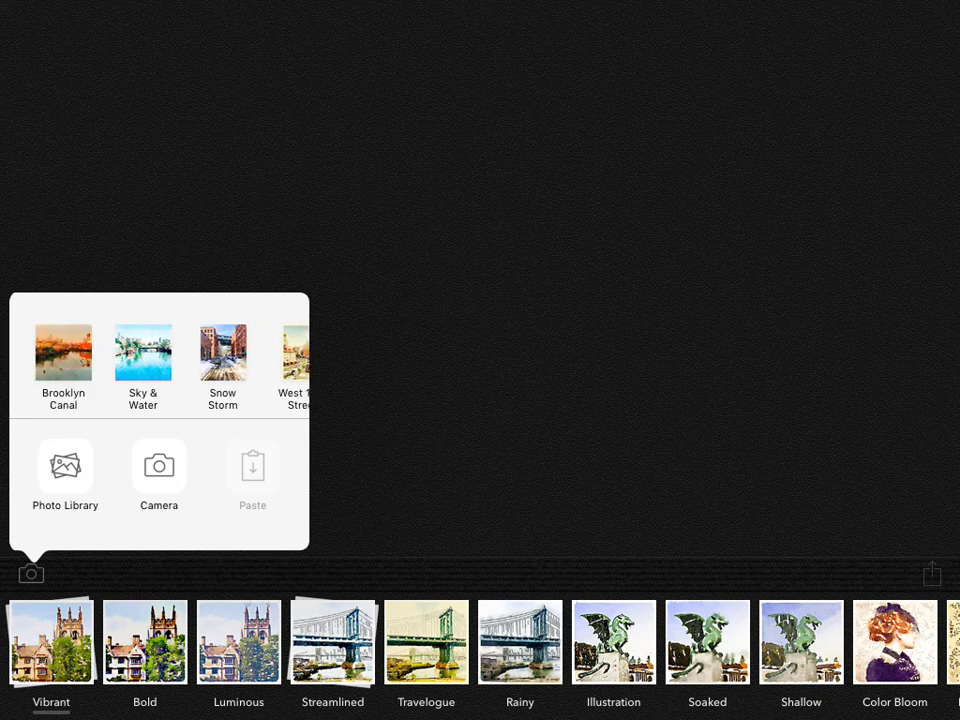
pyautogui.hscroll(-3, 160, 360)
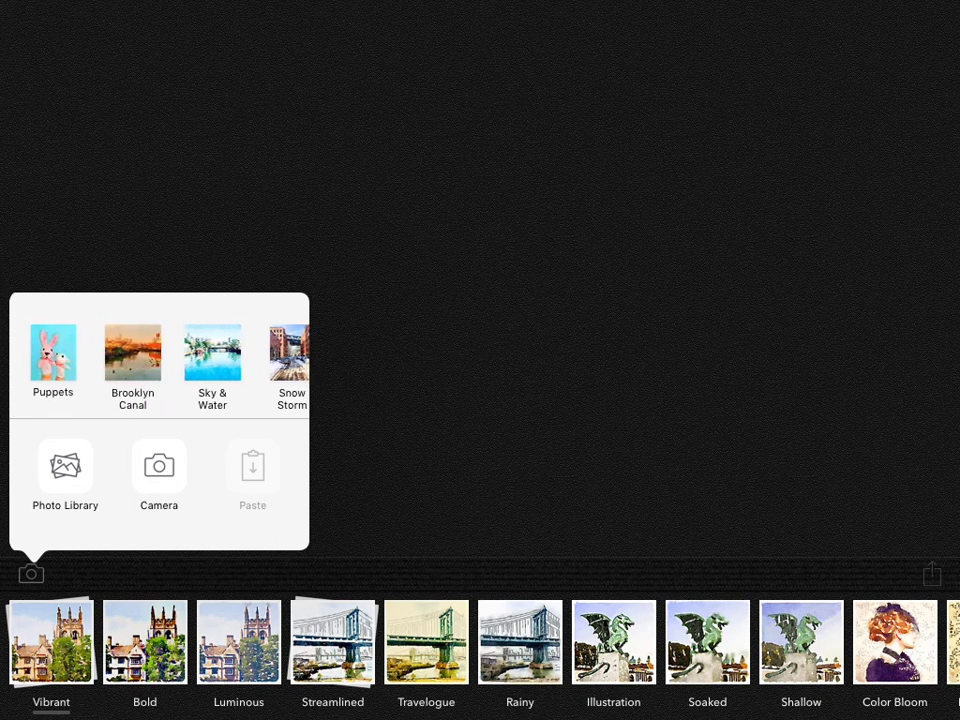
pyautogui.click(132, 352)
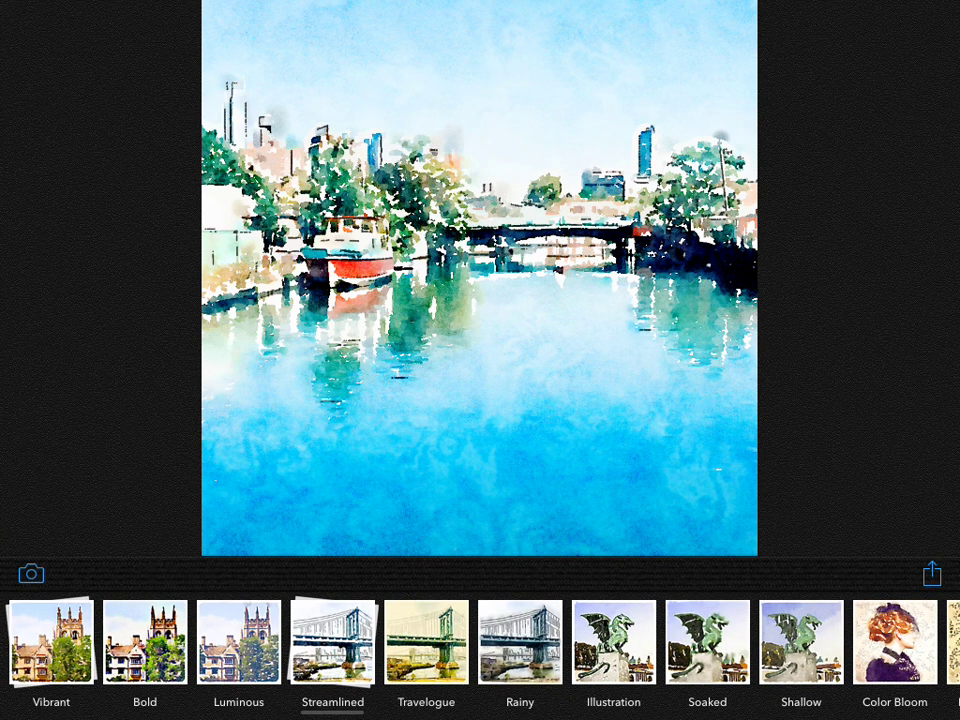
# Open the Photo Library's All Photos album showing nineteen device images.
pyautogui.click(31, 573)
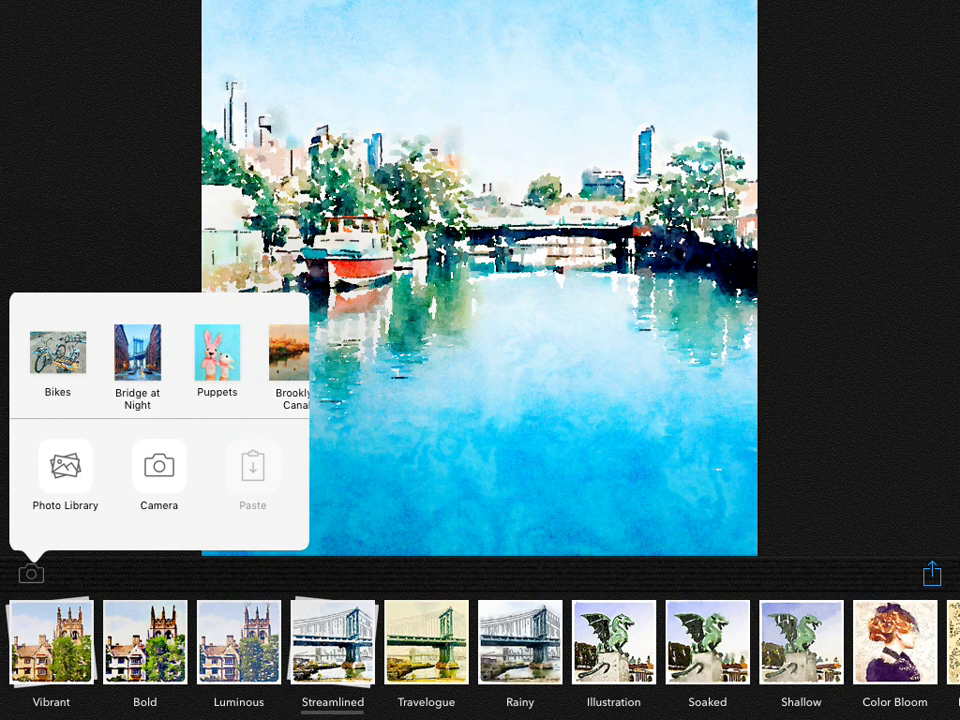
pyautogui.click(480, 300)
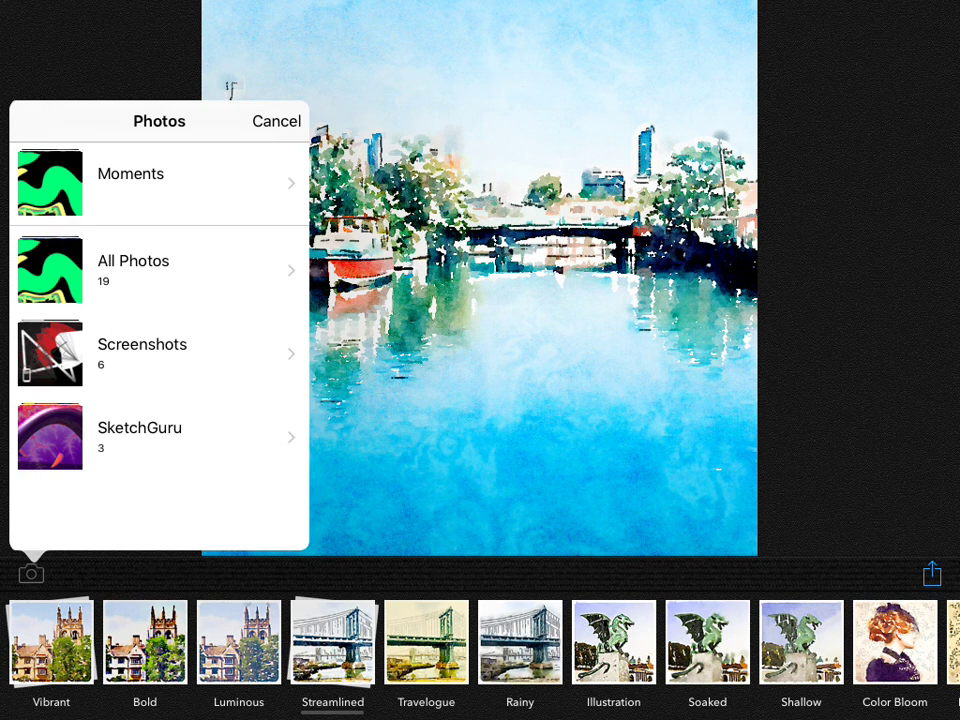
pyautogui.click(158, 270)
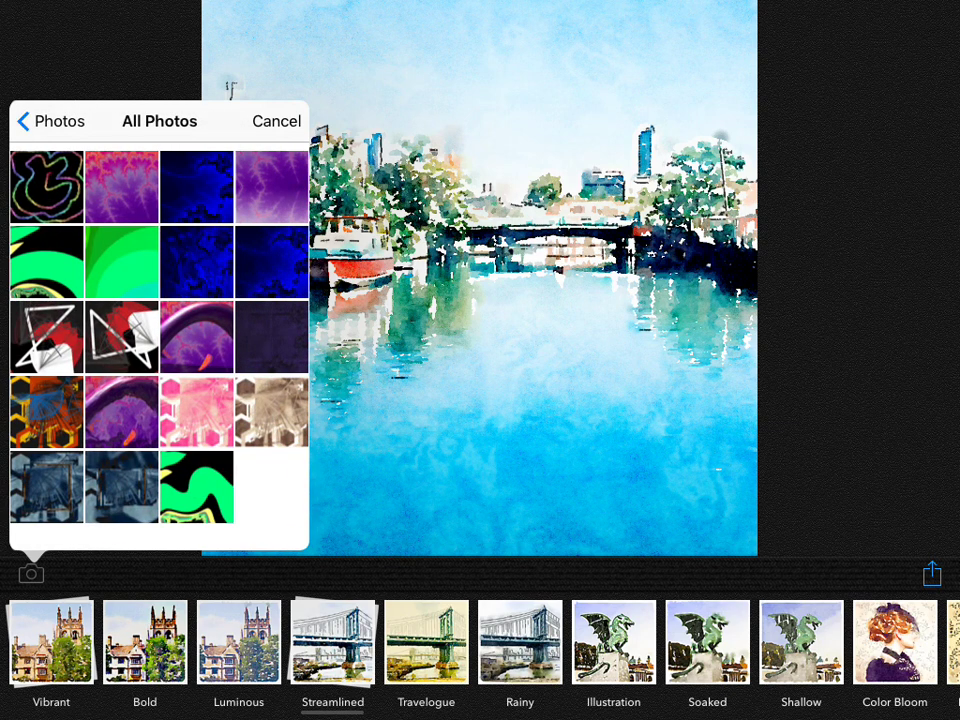
# Choose the green and black swirl photo from All Photos; its import stalls.
pyautogui.click(196, 487)
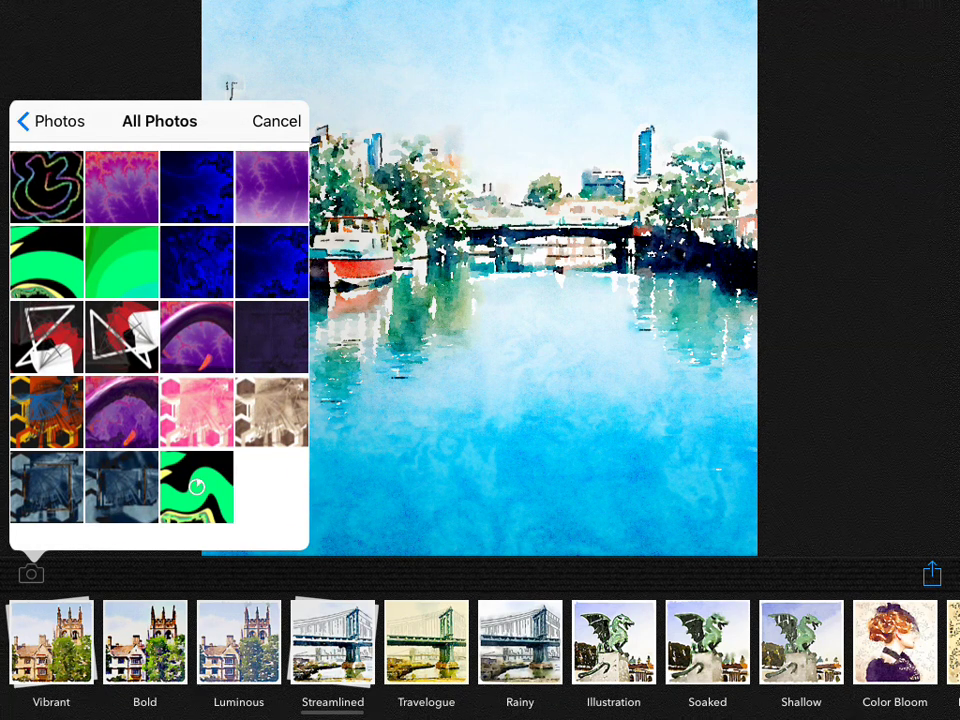